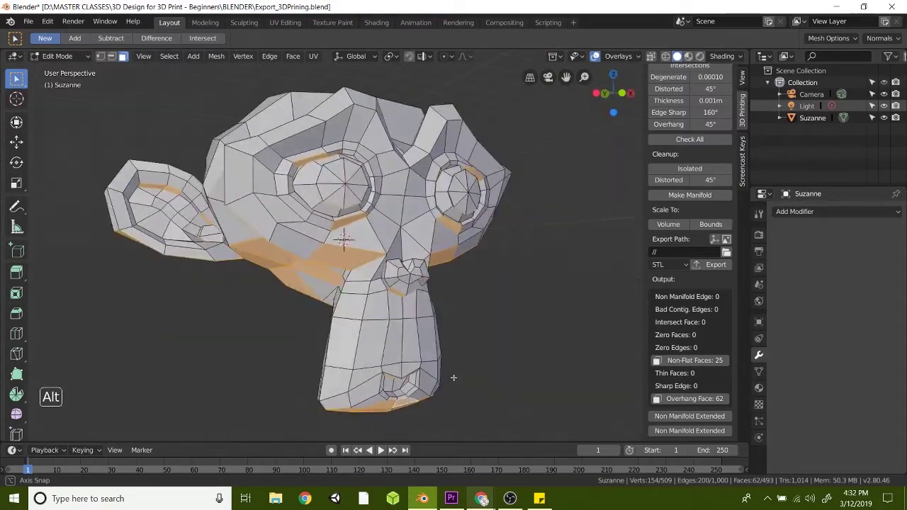
# Step: Leave Edit Mode so Suzanne is back in Object Mode after the 3D-Print checks
pyautogui.press('Tab')
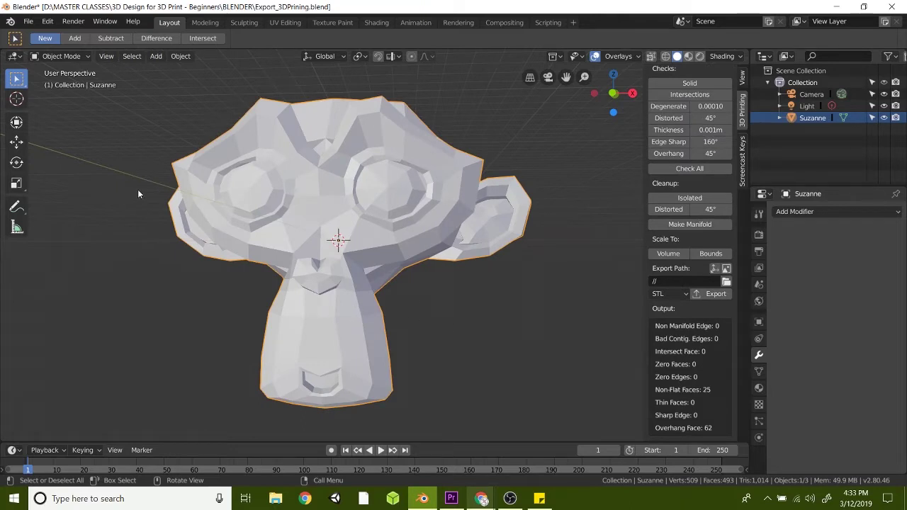
# Step: Add a cube at the origin and set its size to 200 m so it engulfs Suzanne
pyautogui.hotkey('shift', 'a')
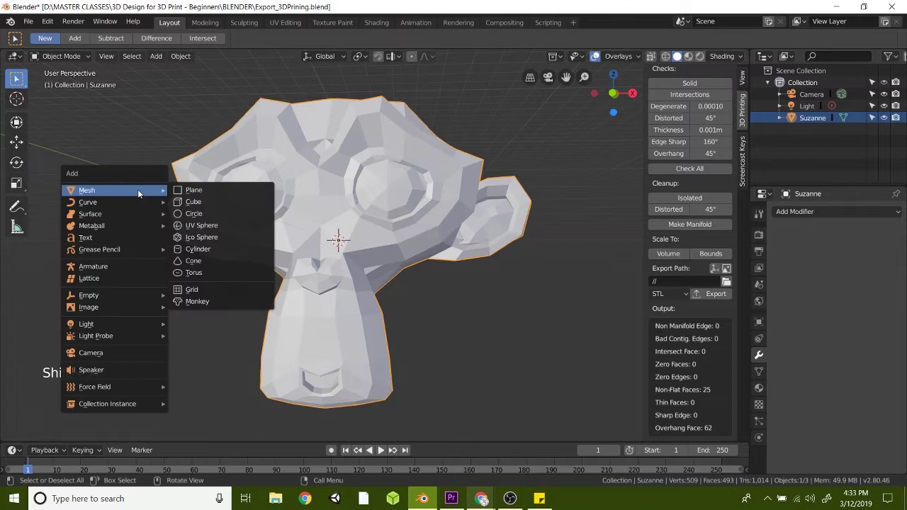
pyautogui.click(192, 204)
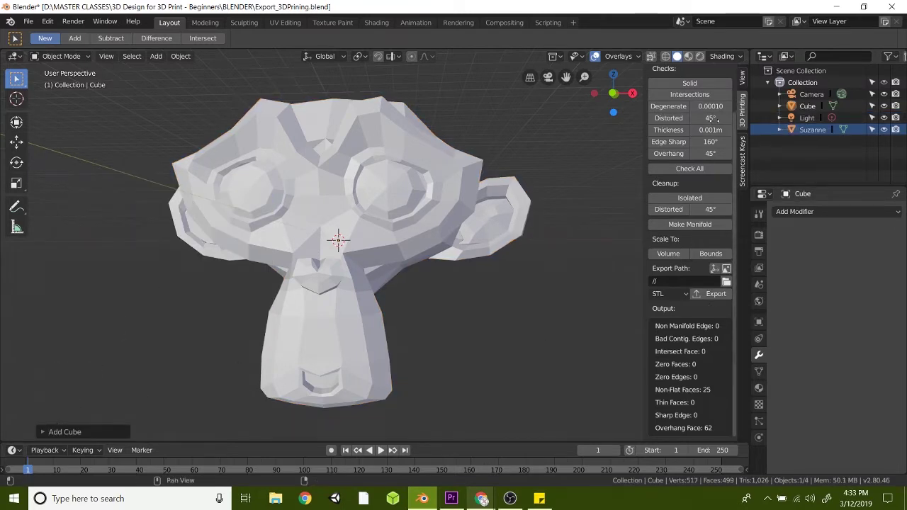
pyautogui.click(742, 78)
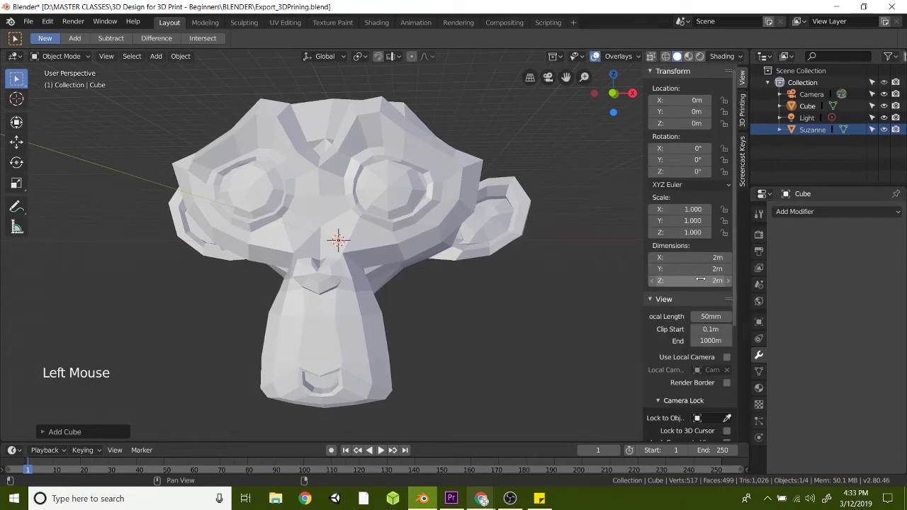
pyautogui.click(41, 432)
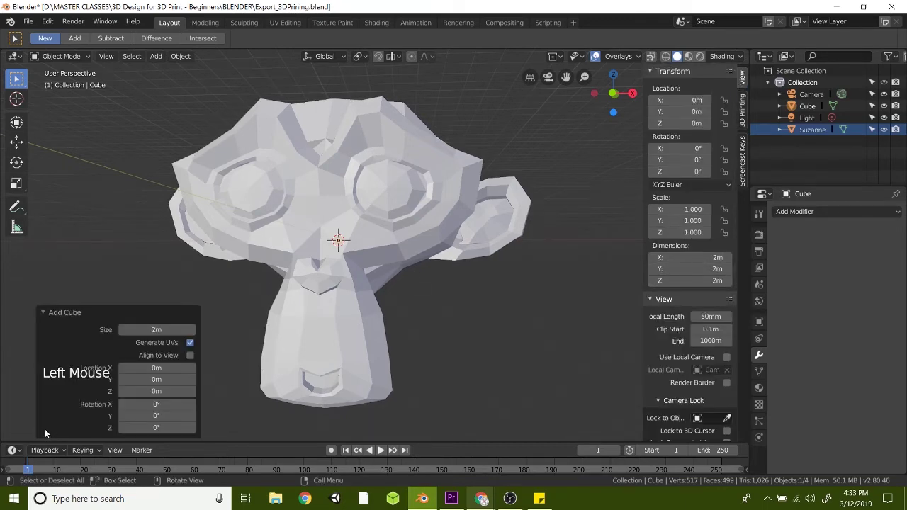
pyautogui.doubleClick(147, 330)
pyautogui.write('200')
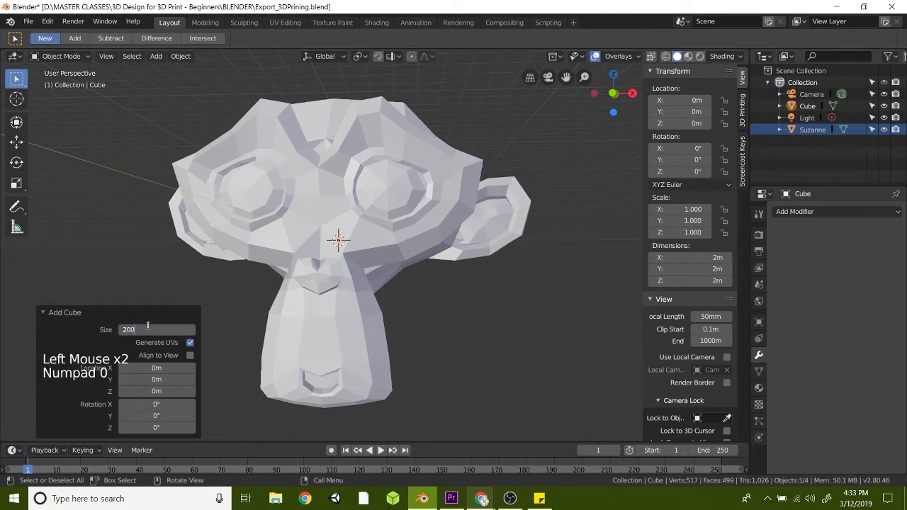
pyautogui.press('Return')
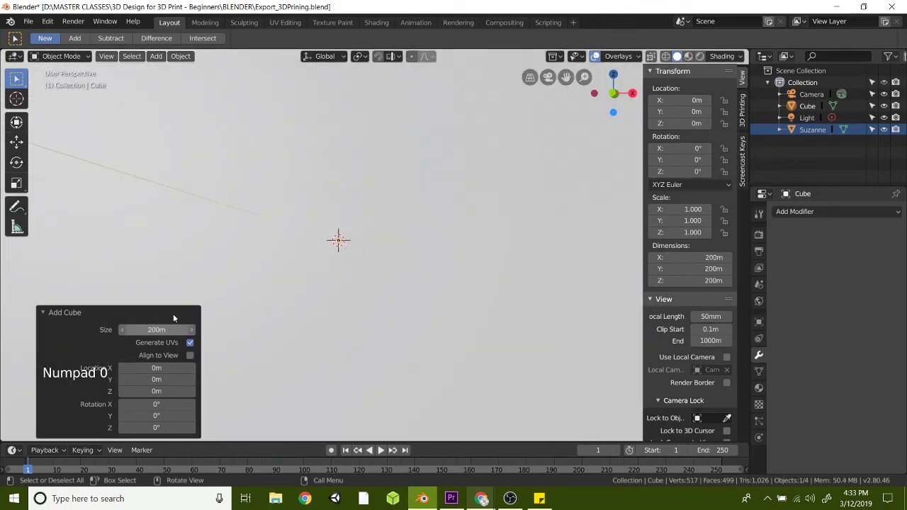
pyautogui.rightClick(163, 213)
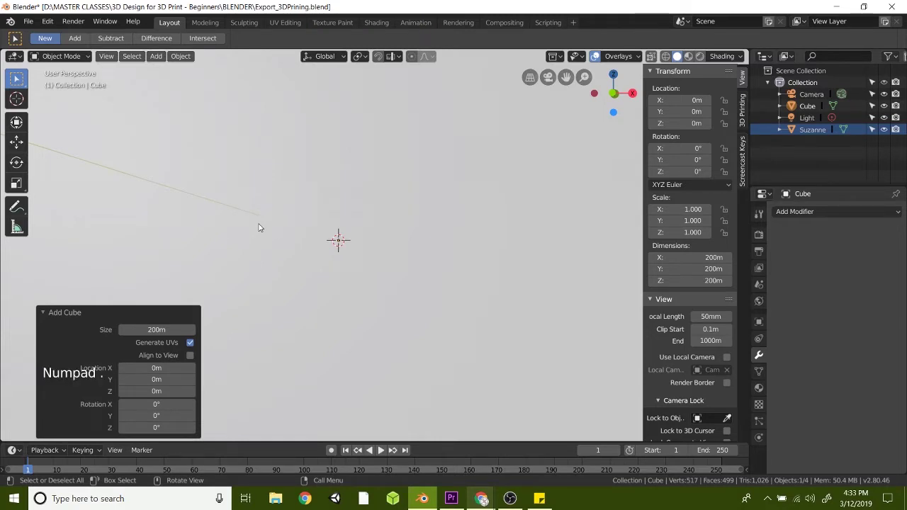
# Step: Move the cube straight down to Z -156.14 m so its top sits just below Suzanne
pyautogui.press('alt')
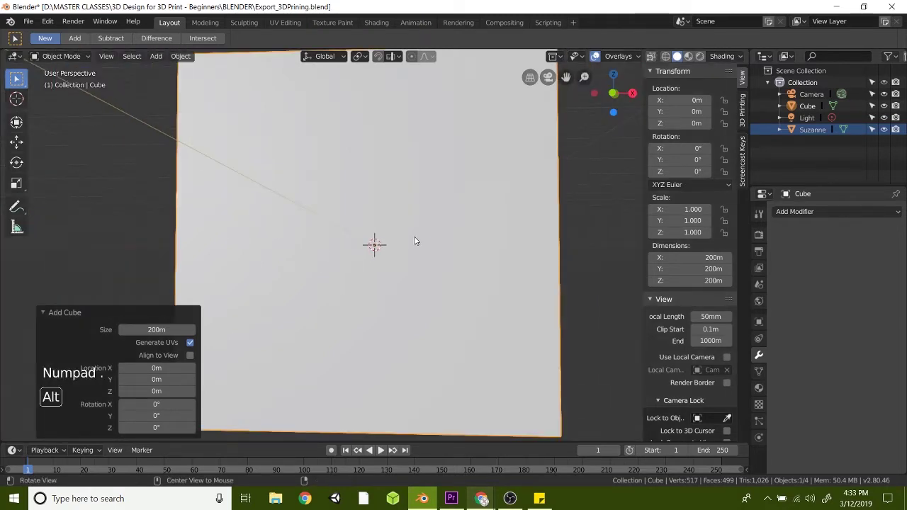
pyautogui.press('g')
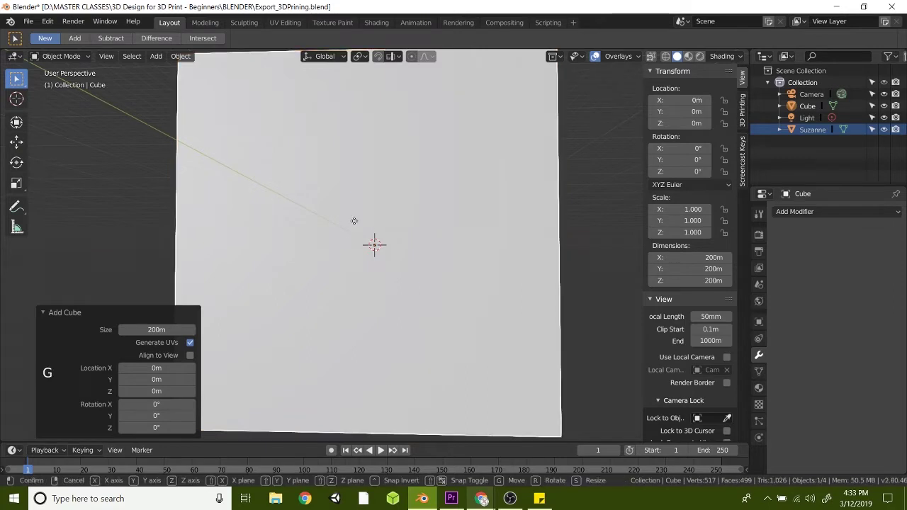
pyautogui.press('z')
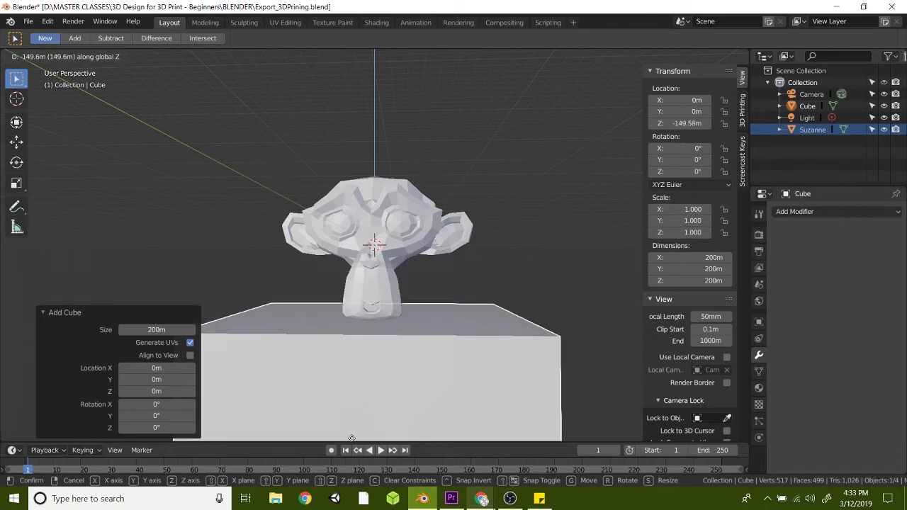
pyautogui.click(374, 57)
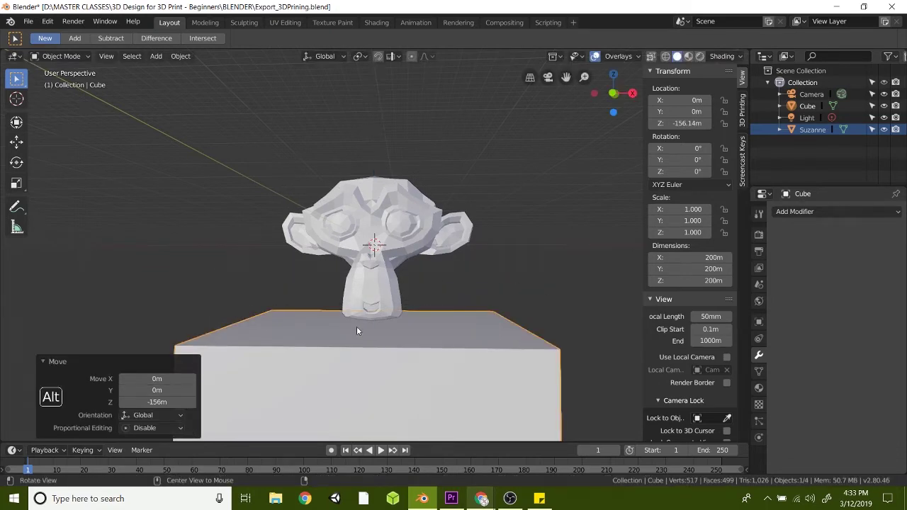
pyautogui.keyDown('alt'); pyautogui.moveTo(356, 326); pyautogui.dragTo(288, 326, button='middle'); pyautogui.keyUp('alt')
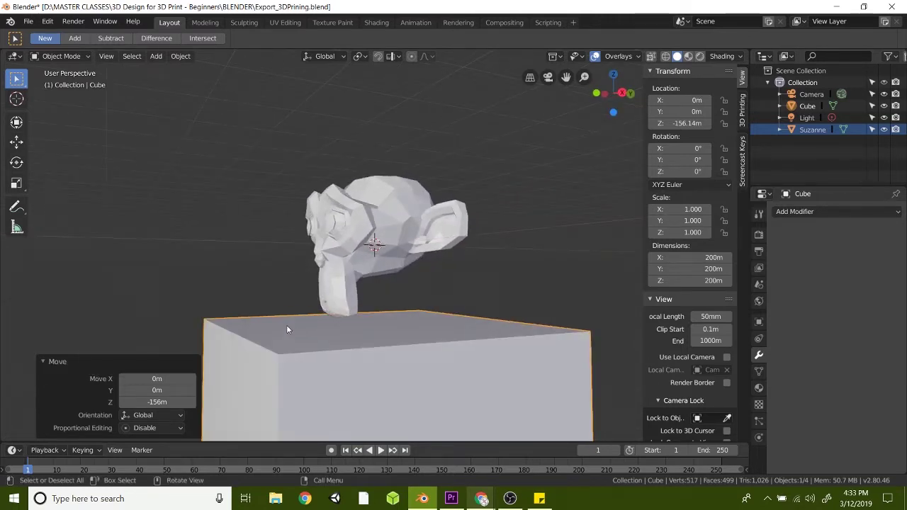
# Step: In the Right view, tilt Suzanne -34.2° about X above the cube, then select the cube
pyautogui.press('KP_3')
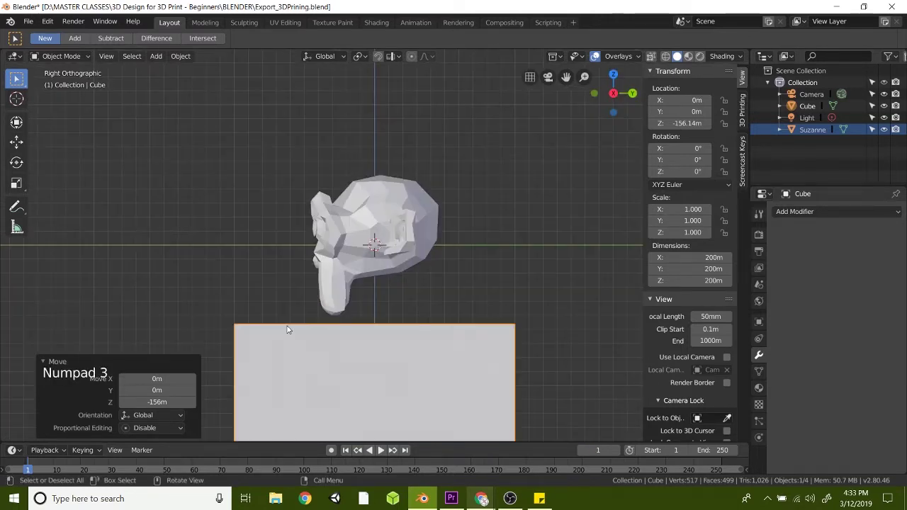
pyautogui.click(388, 243)
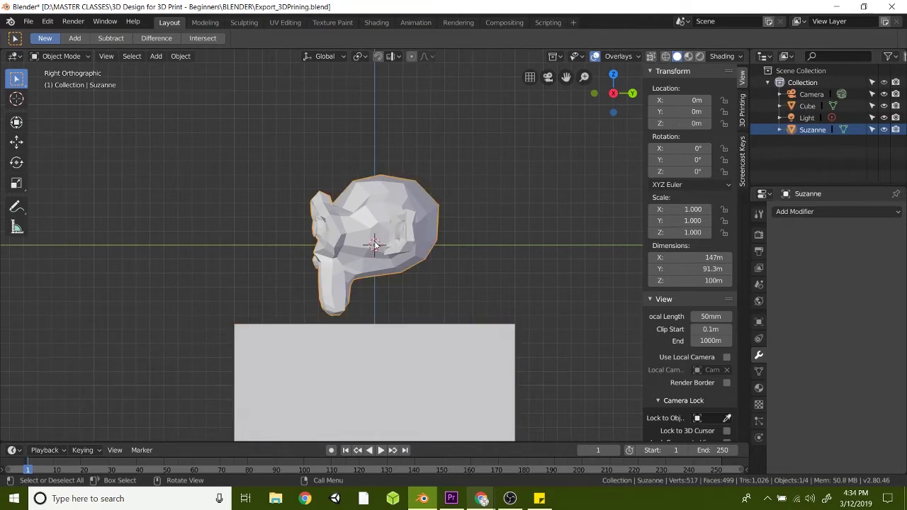
pyautogui.press('r')
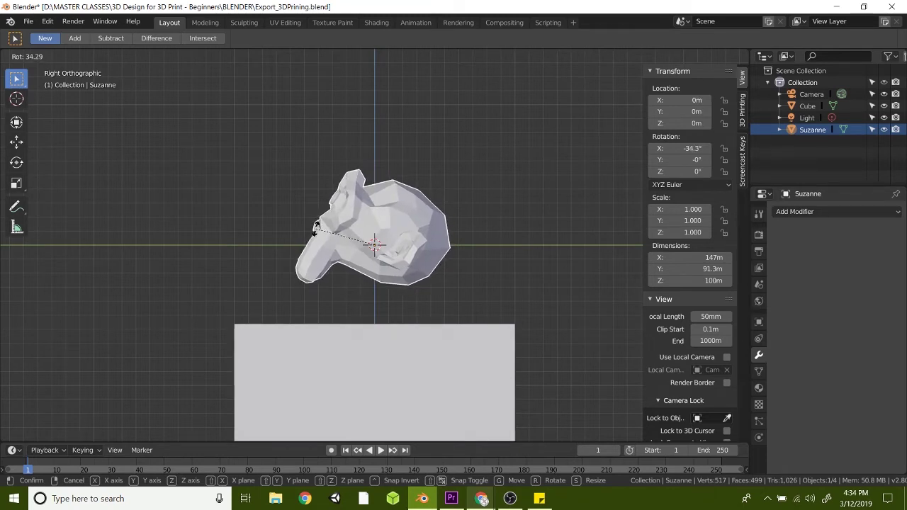
pyautogui.click(316, 228)
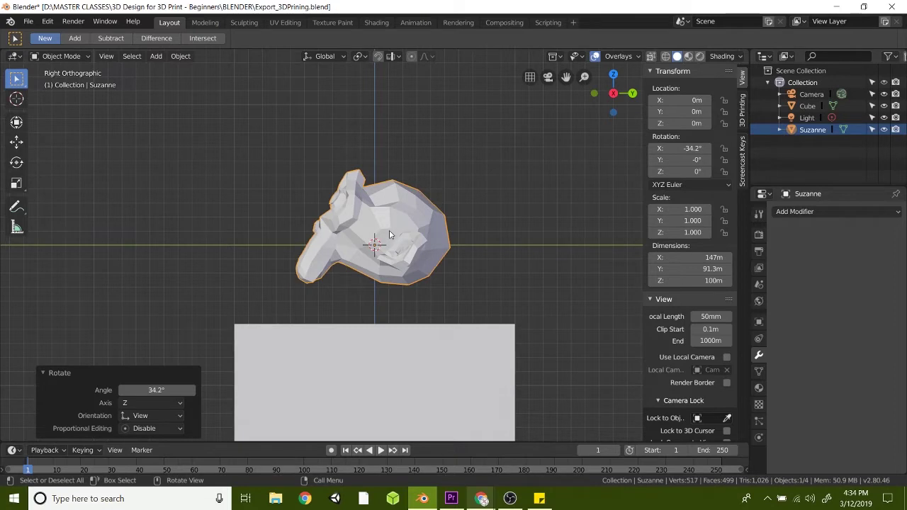
pyautogui.click(390, 359)
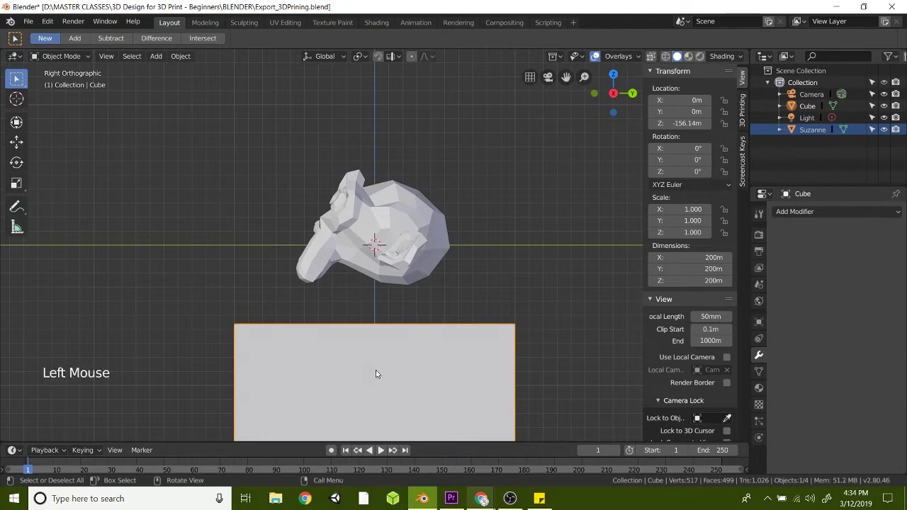
# Step: Raise the cube 28.9 m to Z -127.19 m so its top meets Suzanne's underside
pyautogui.press('g')
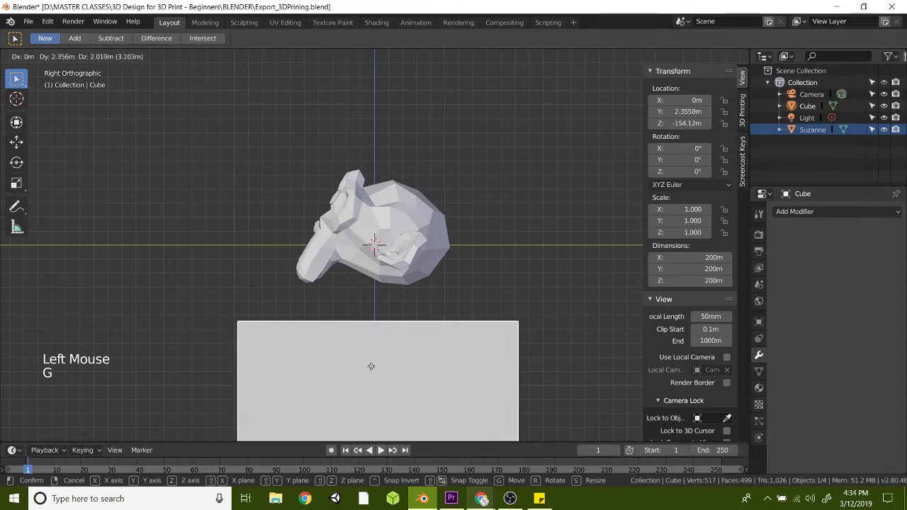
pyautogui.press('z')
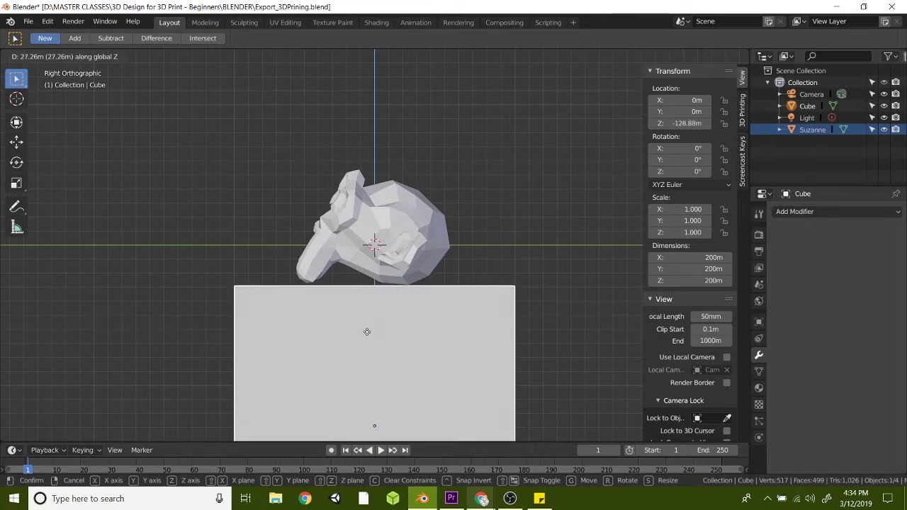
pyautogui.click(366, 329)
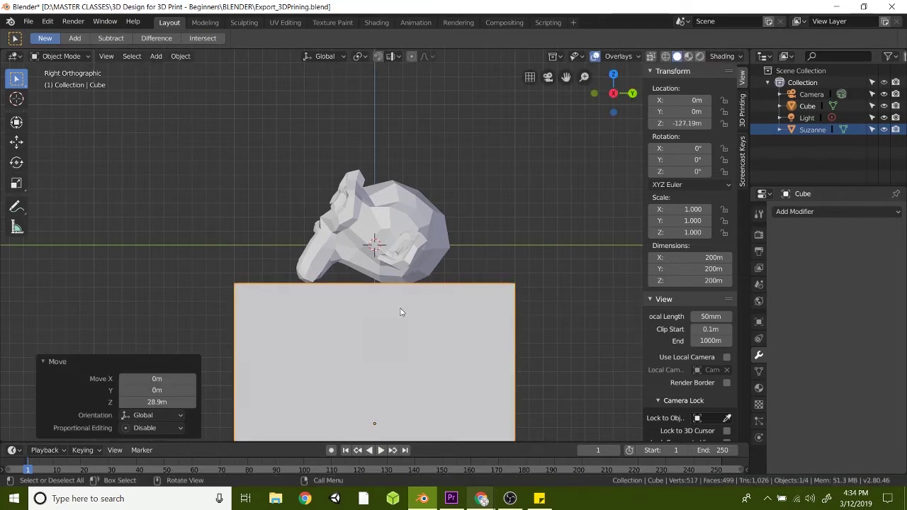
# Step: Return to an orthographic right side view of the monkey head and cube
pyautogui.press('KP_5')
pyautogui.press('KP_5')
pyautogui.press('KP_5')
pyautogui.press('KP_5')
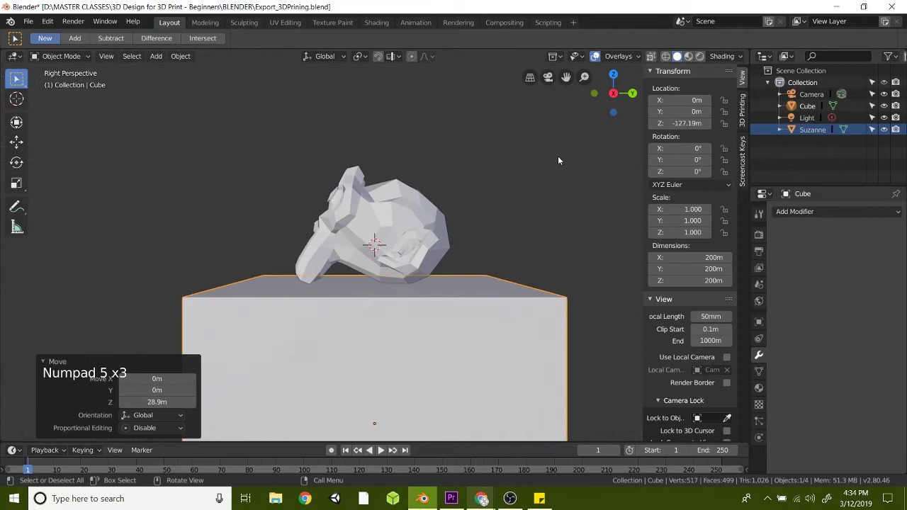
pyautogui.press('KP_5')
pyautogui.press('KP_5')
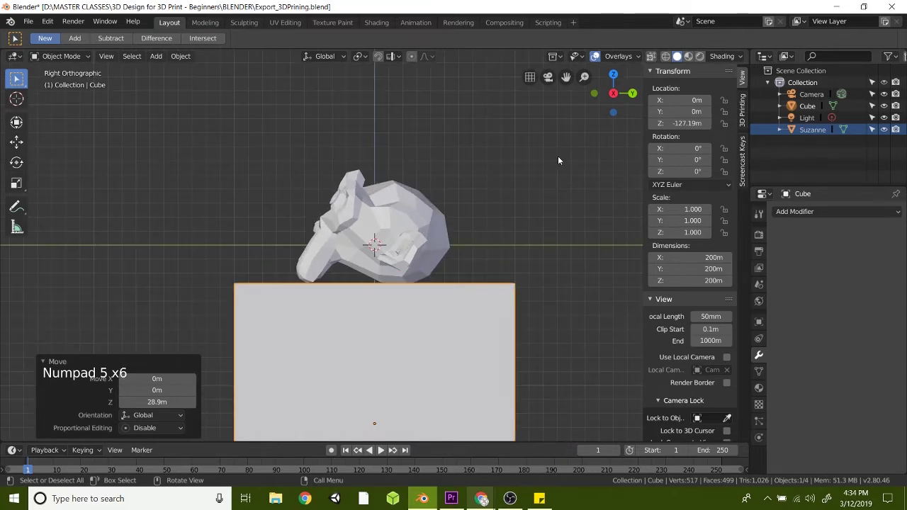
pyautogui.press('KP_5')
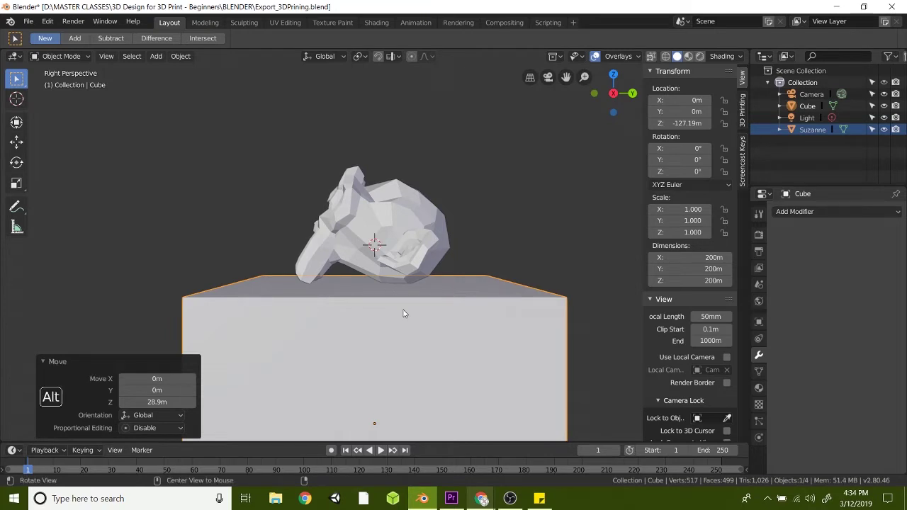
pyautogui.keyDown('alt'); pyautogui.moveTo(404, 312); pyautogui.dragTo(405, 308, button='middle'); pyautogui.keyUp('alt')
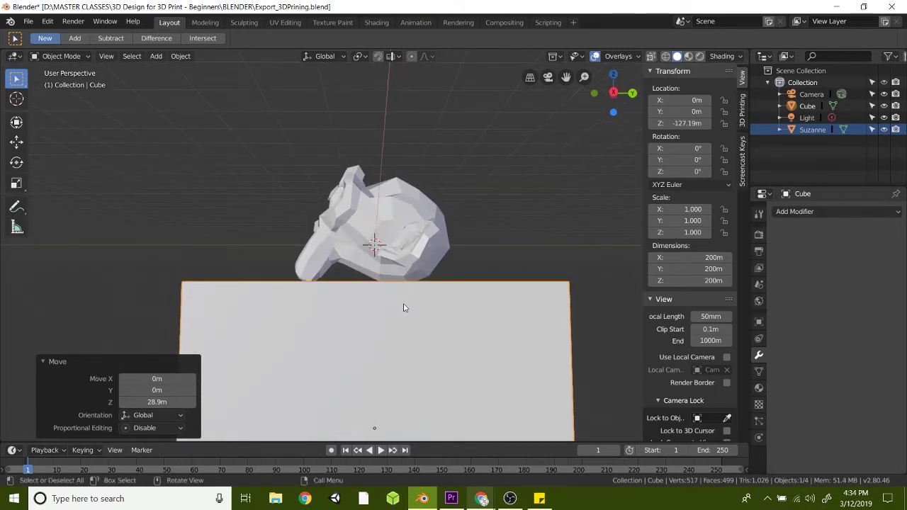
pyautogui.press('KP_5')
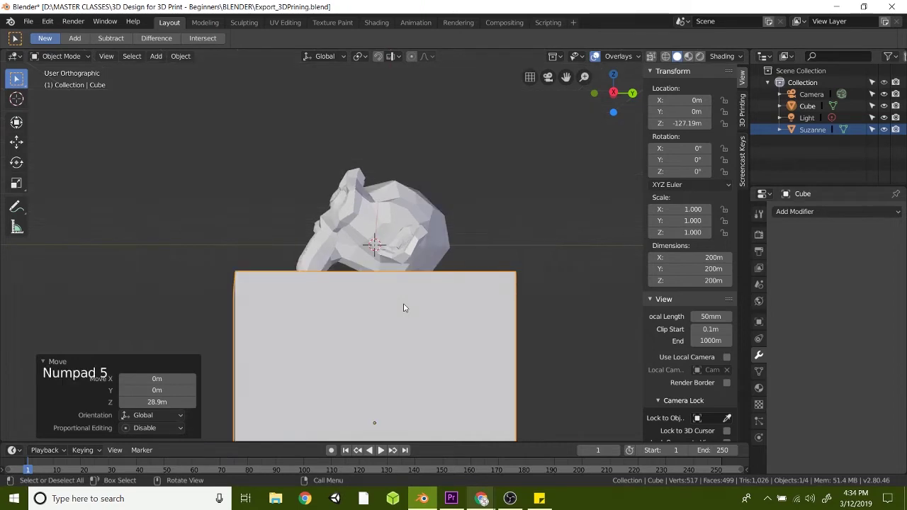
pyautogui.keyDown('shift'); pyautogui.moveTo(404, 308); pyautogui.dragTo(380, 288, button='middle'); pyautogui.keyUp('shift')
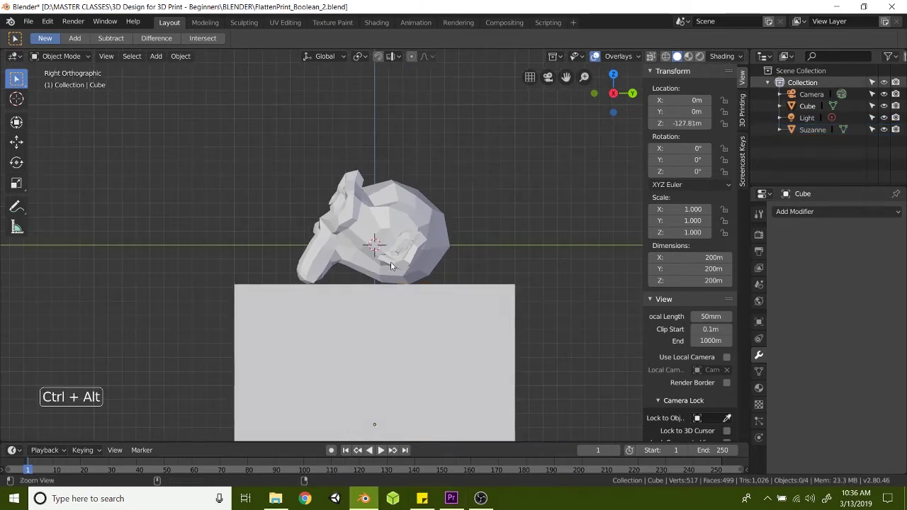
# Step: Rotate Suzanne further forward about X, from -33.1° to -41.3°
pyautogui.keyDown('ctrl'); pyautogui.moveTo(390, 262); pyautogui.dragTo(425, 215, button='middle'); pyautogui.keyUp('ctrl')
pyautogui.keyDown('shift'); pyautogui.moveTo(430, 307); pyautogui.dragTo(406, 271, button='middle'); pyautogui.keyUp('shift')
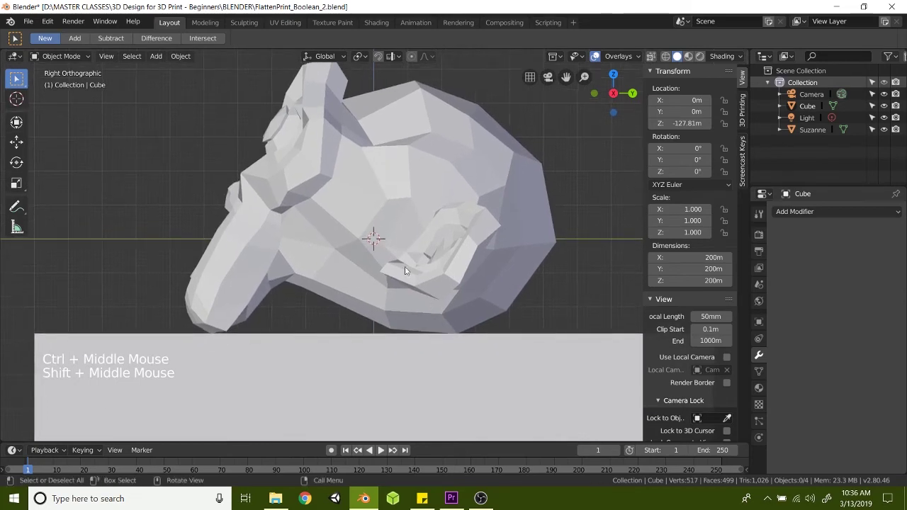
pyautogui.click(402, 248)
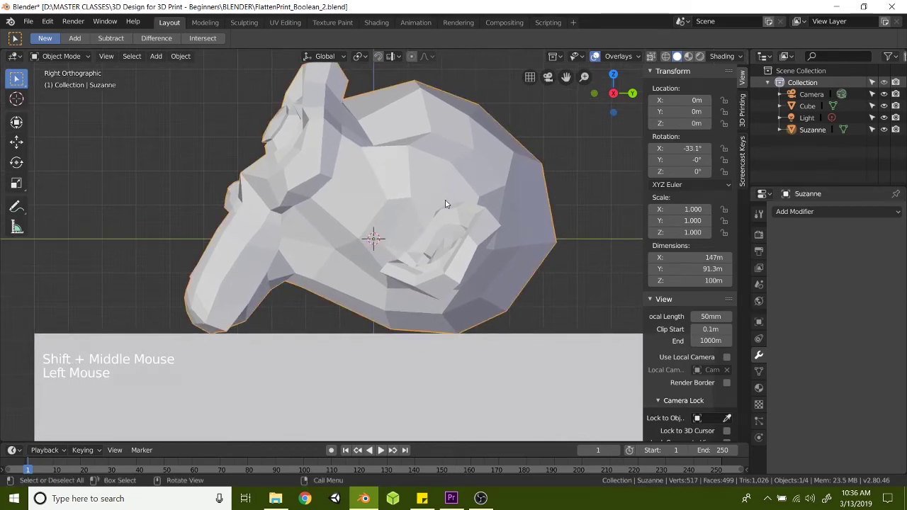
pyautogui.press('r')
pyautogui.press('r')
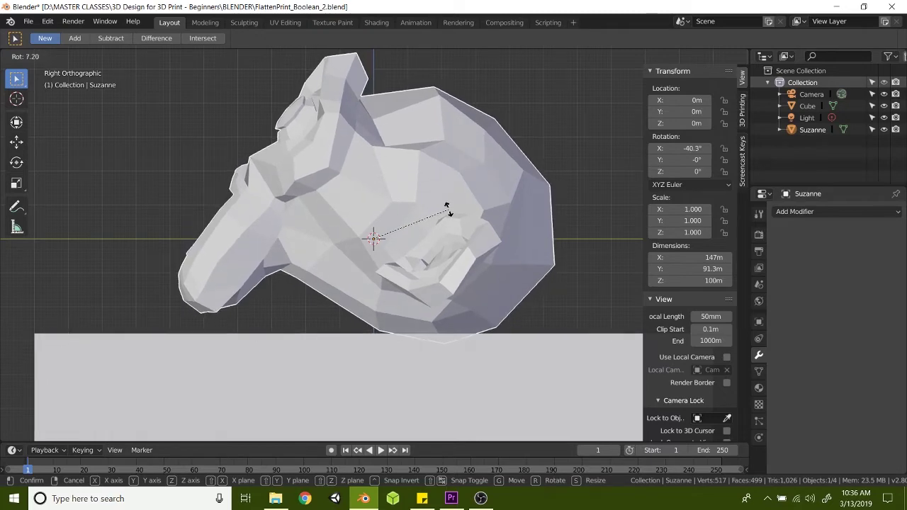
pyautogui.click(448, 211)
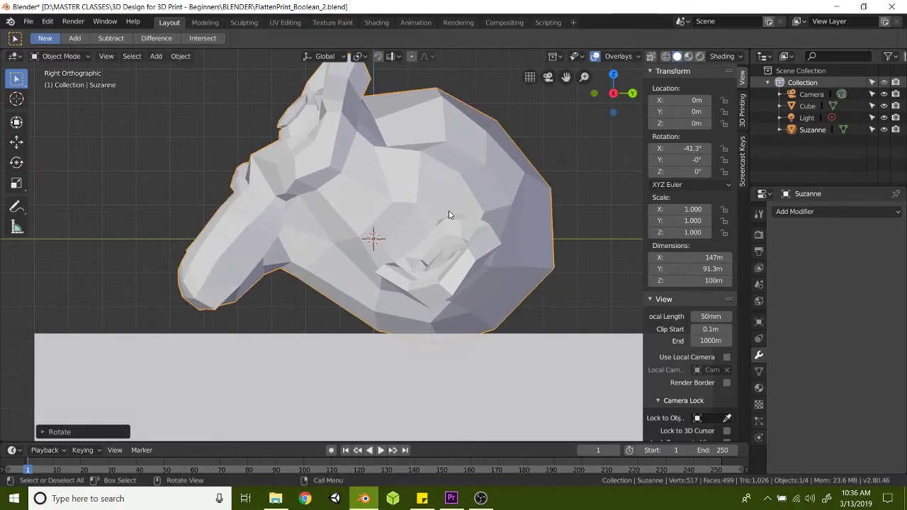
pyautogui.scroll(-1, 327, 158)
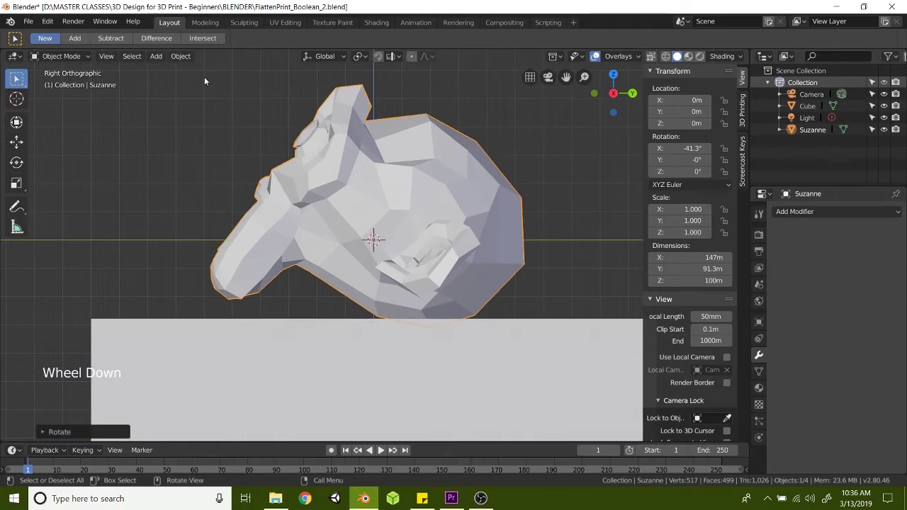
# Step: Raise the cube to Z -117.39 m so its top cuts into the monkey head's underside
pyautogui.scroll(-2, 436, 285)
pyautogui.scroll(3, 437, 285)
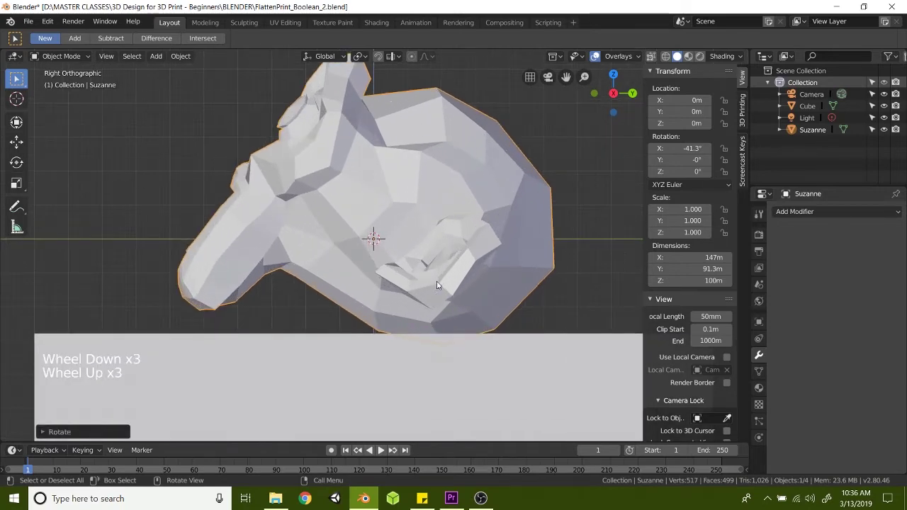
pyautogui.scroll(-2, 437, 285)
pyautogui.click(422, 355)
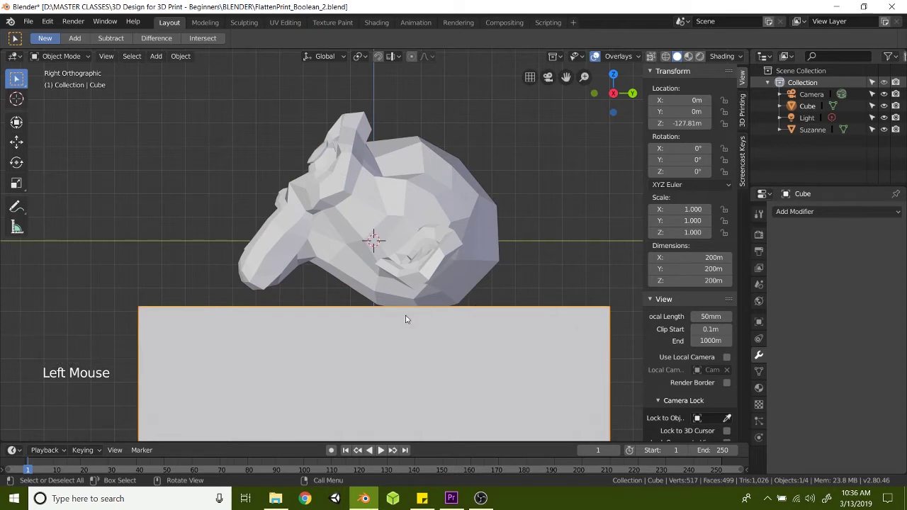
pyautogui.press('g')
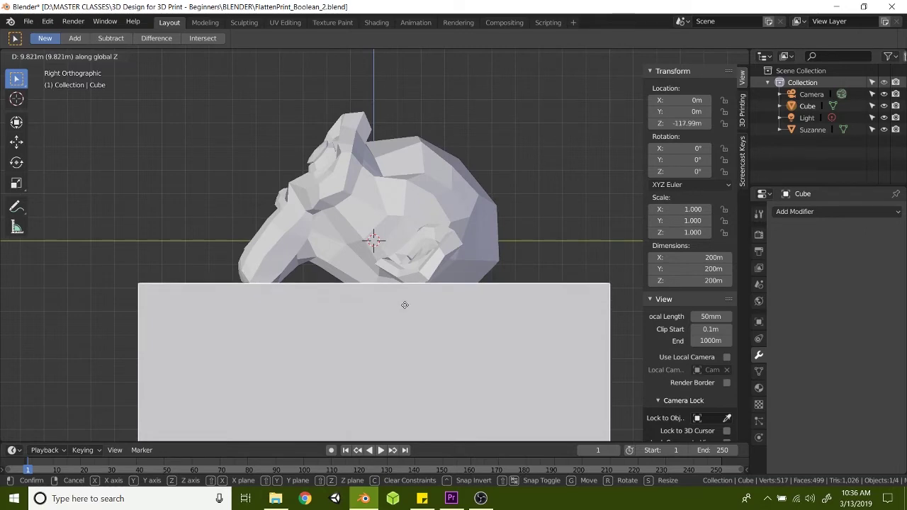
pyautogui.click(405, 305)
pyautogui.scroll(4, 405, 304)
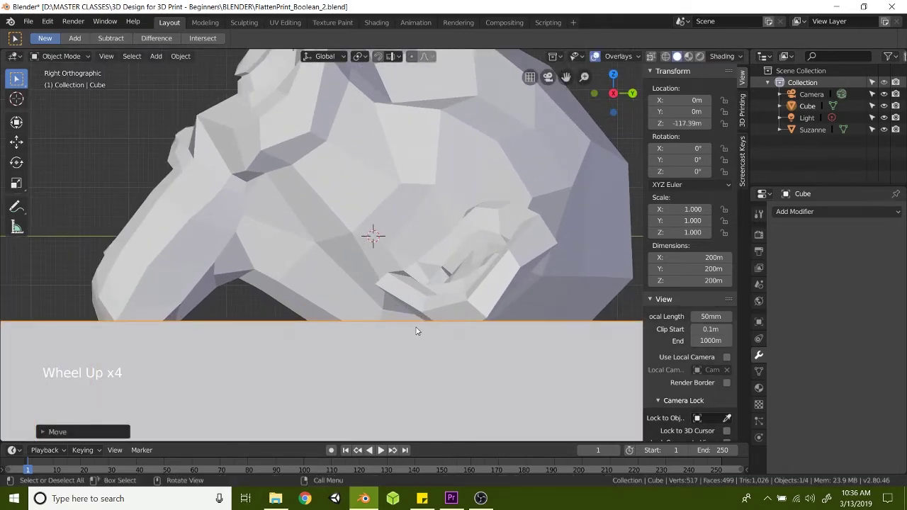
pyautogui.moveTo(416, 331); pyautogui.dragTo(460, 313, button='middle')
pyautogui.scroll(-2, 440, 321)
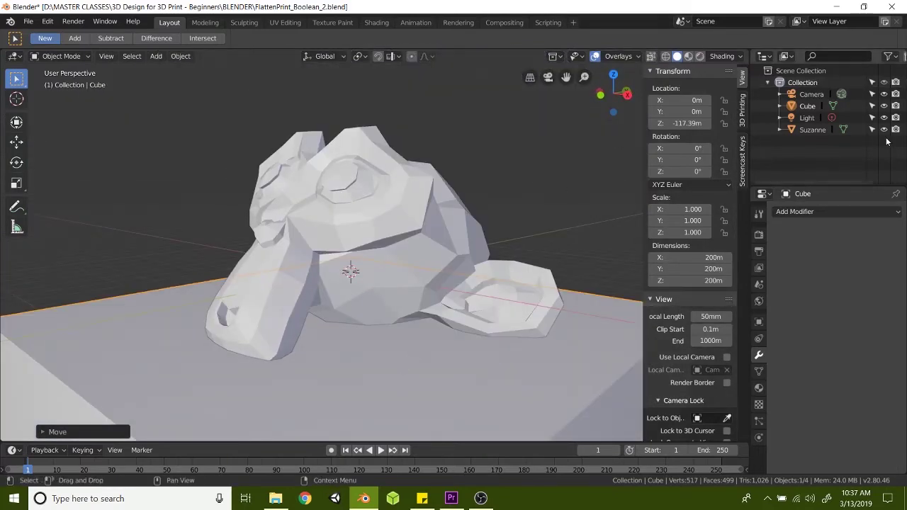
# Step: Add a Boolean modifier to Suzanne with the Difference operation
pyautogui.click(810, 131)
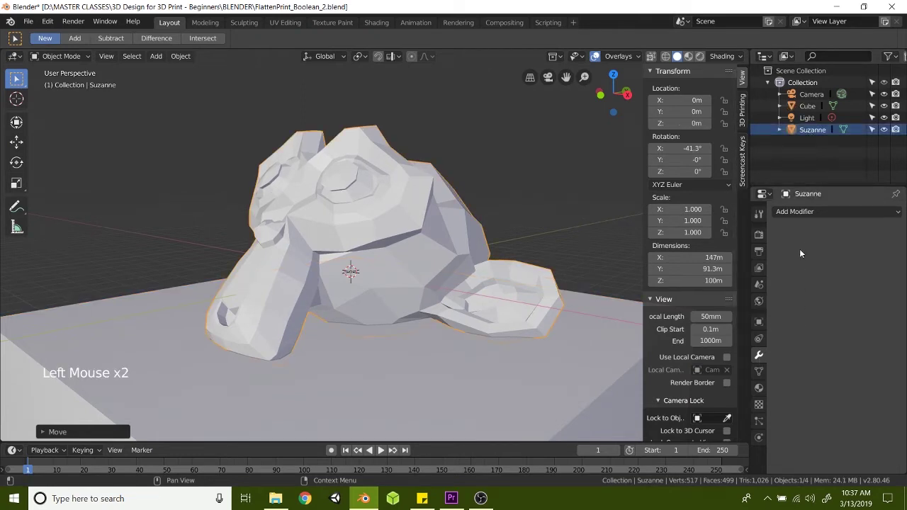
pyautogui.click(819, 210)
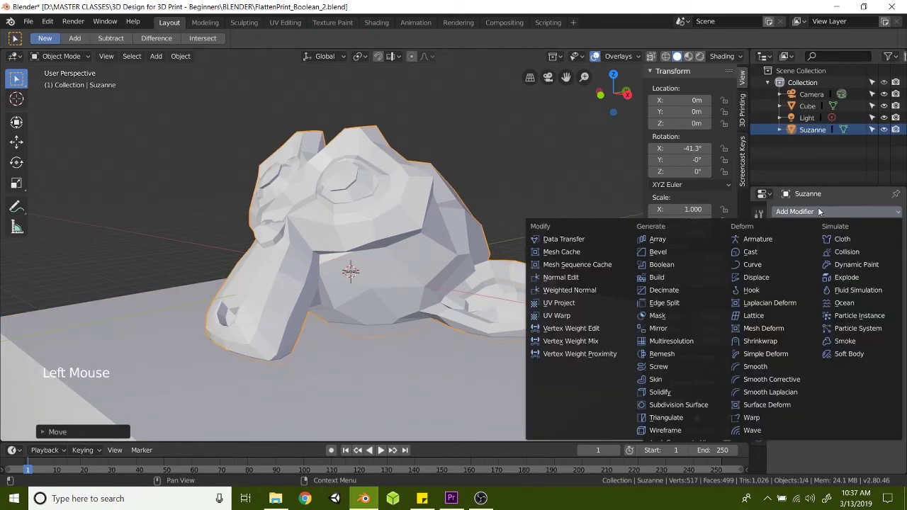
pyautogui.click(677, 265)
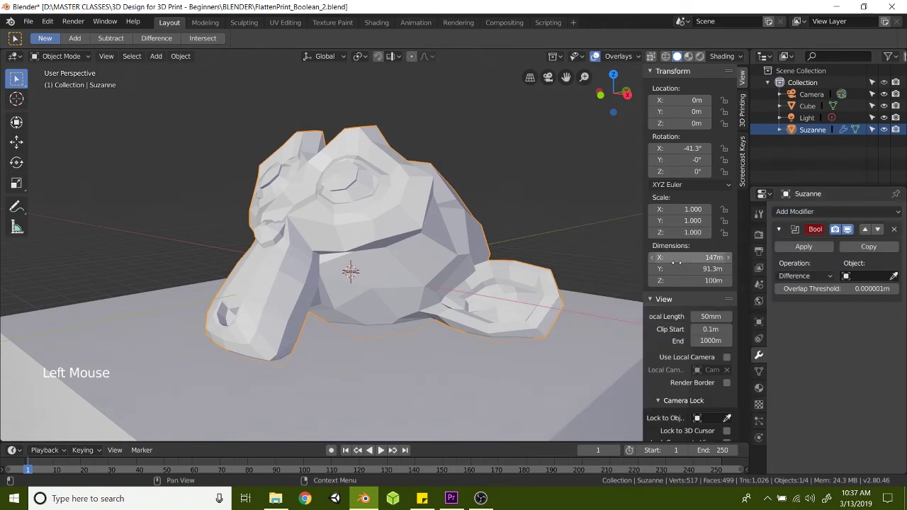
pyautogui.click(829, 277)
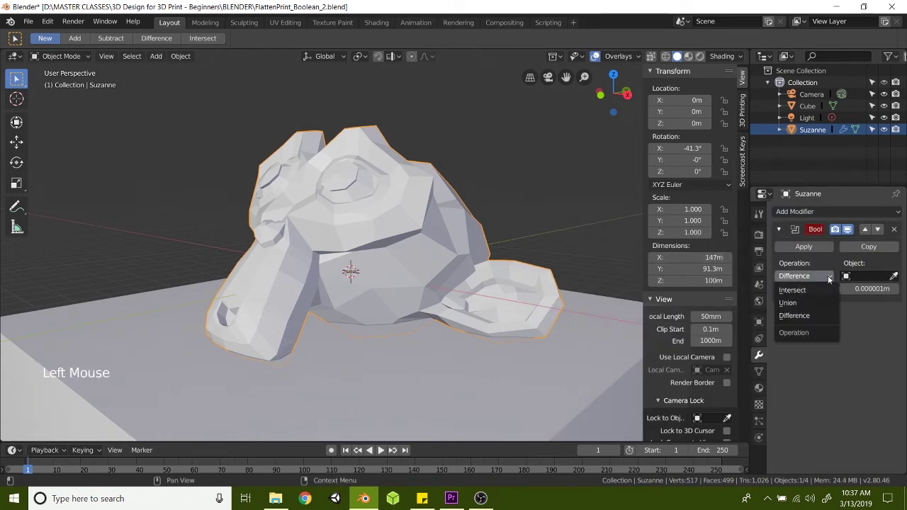
pyautogui.click(789, 323)
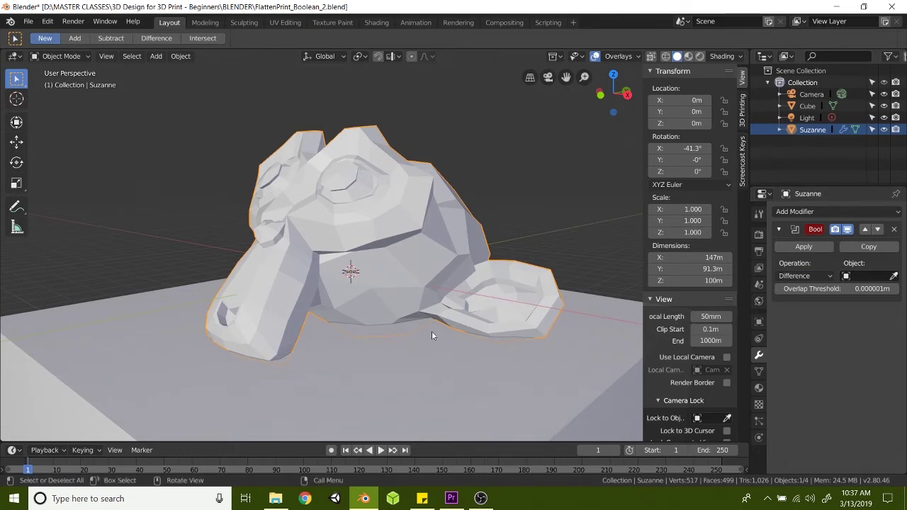
# Step: Set the Cube as the Boolean modifier's cutting object
pyautogui.click(432, 379)
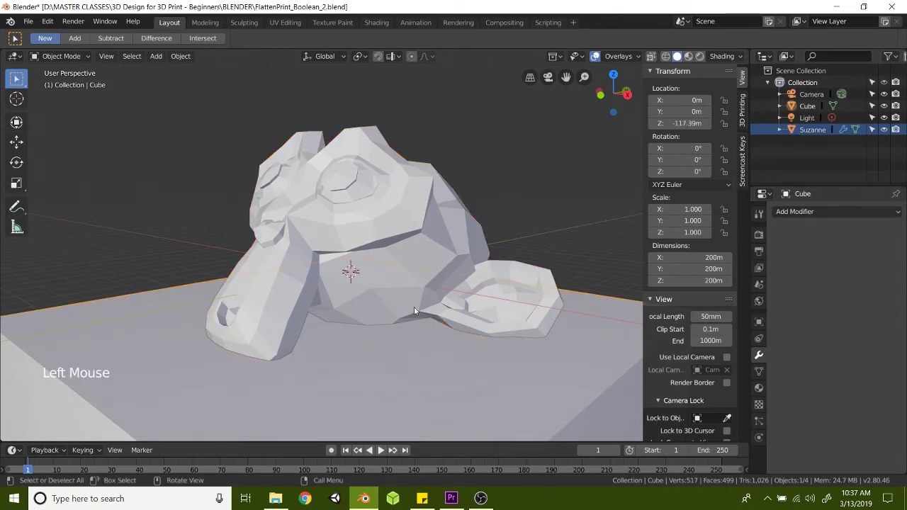
pyautogui.click(399, 286)
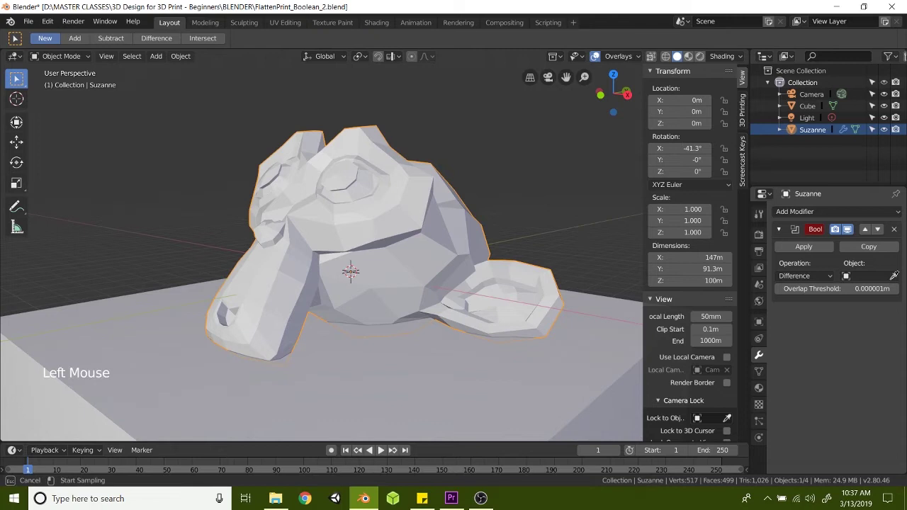
pyautogui.click(519, 391)
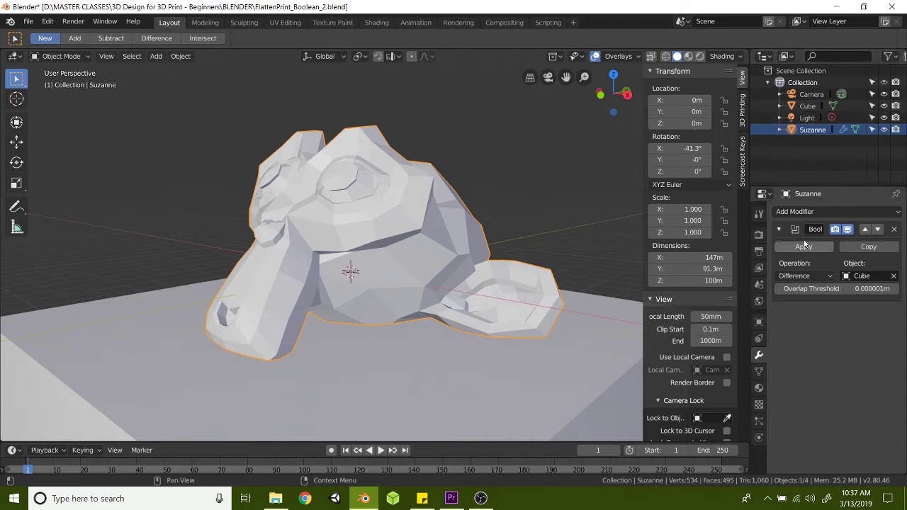
pyautogui.click(589, 324)
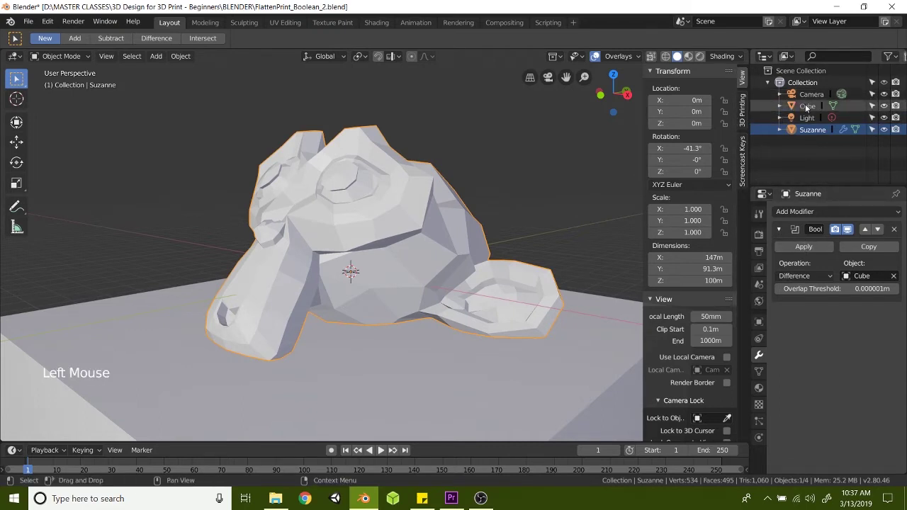
# Step: Hide the Cube and orbit to inspect Suzanne's flat sliced base
pyautogui.click(885, 107)
pyautogui.moveTo(389, 302); pyautogui.dragTo(423, 279, button='middle')
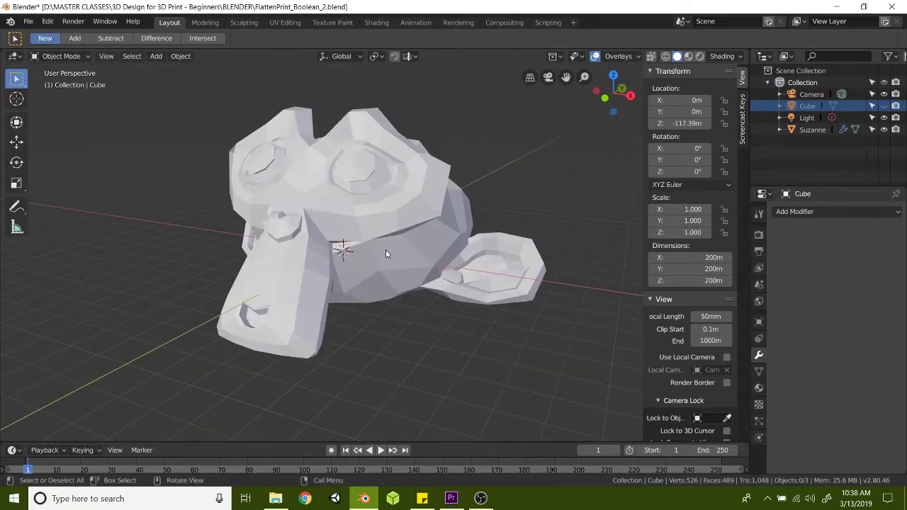
# Step: Unhide the Cube and set its Viewport Display to Wire beneath Suzanne's flattened base
pyautogui.click(884, 107)
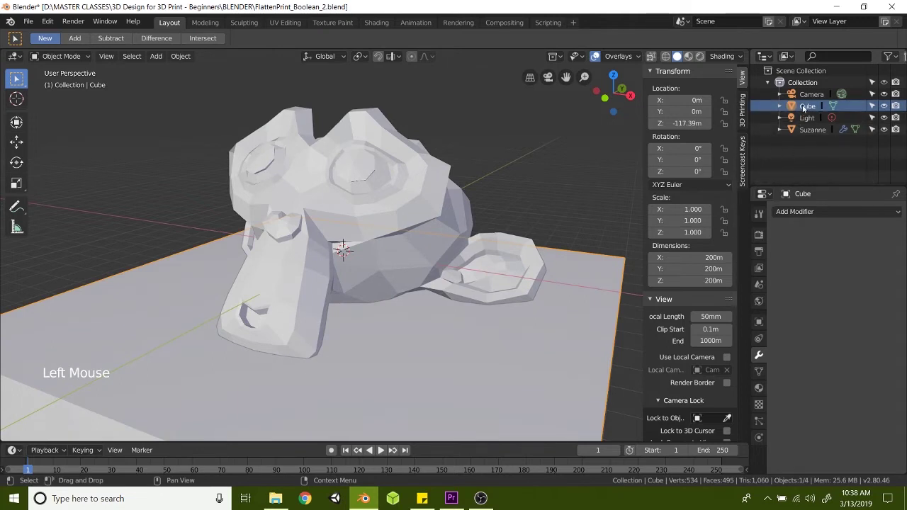
pyautogui.click(759, 323)
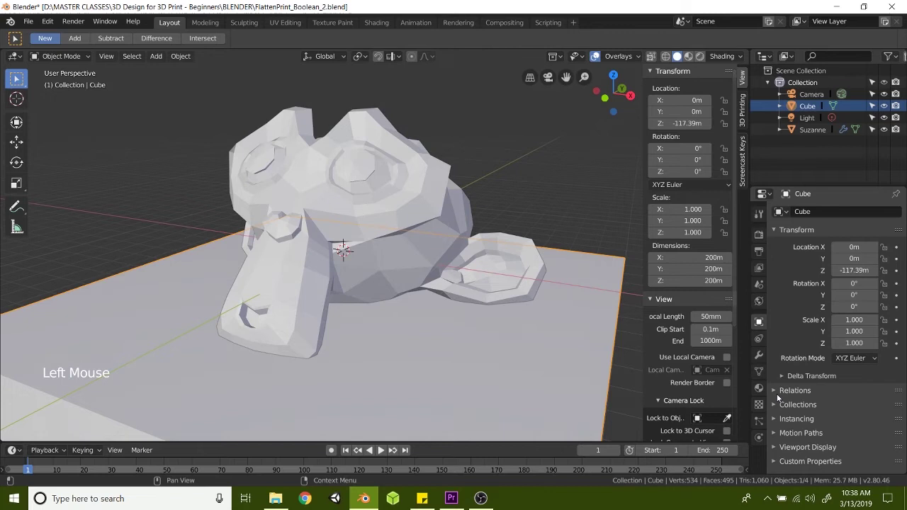
pyautogui.click(774, 446)
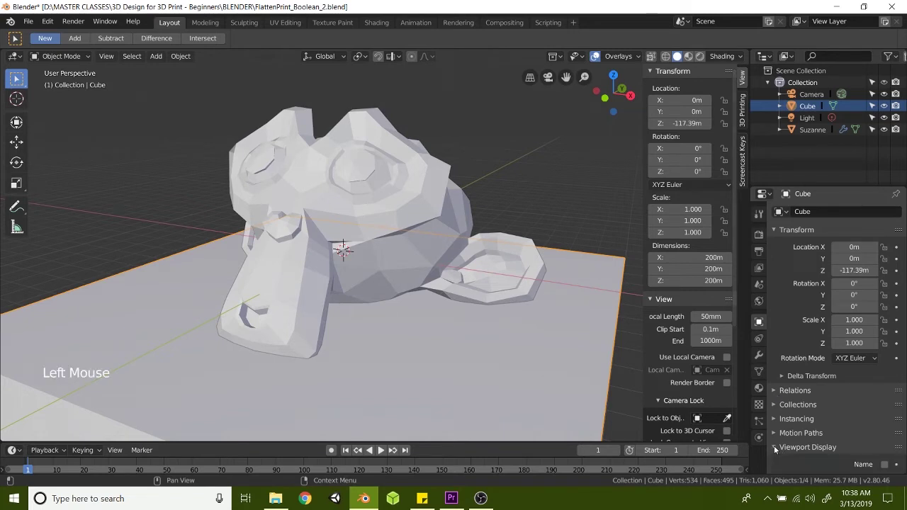
pyautogui.scroll(-8, 790, 443)
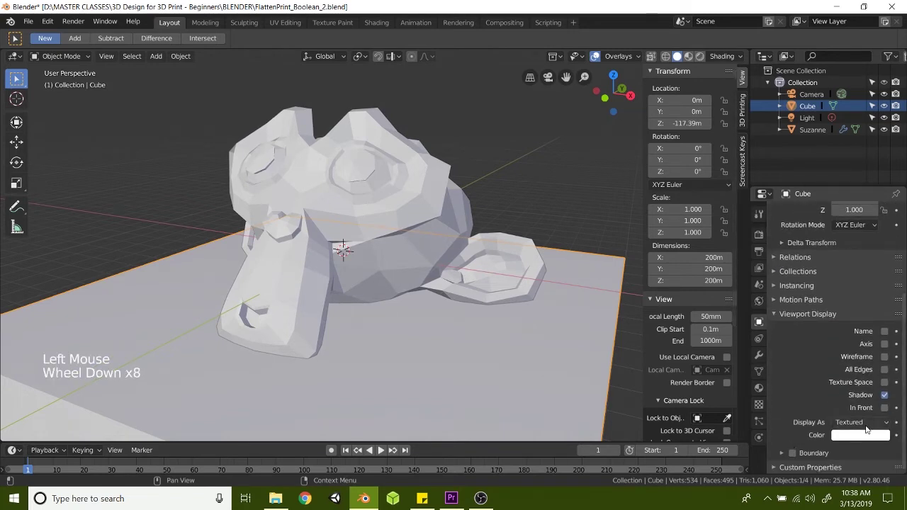
pyautogui.click(868, 424)
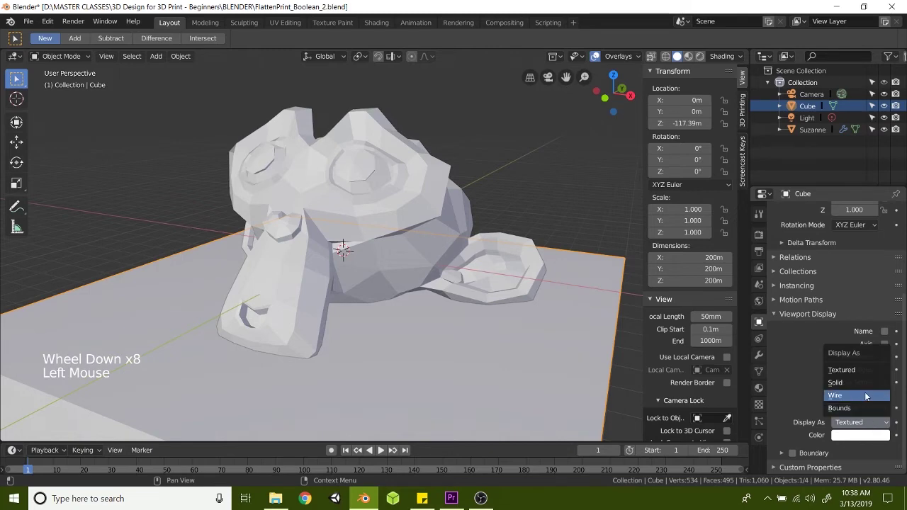
pyautogui.click(865, 396)
pyautogui.keyDown('shift'); pyautogui.moveTo(477, 395); pyautogui.dragTo(471, 272, button='middle'); pyautogui.keyUp('shift')
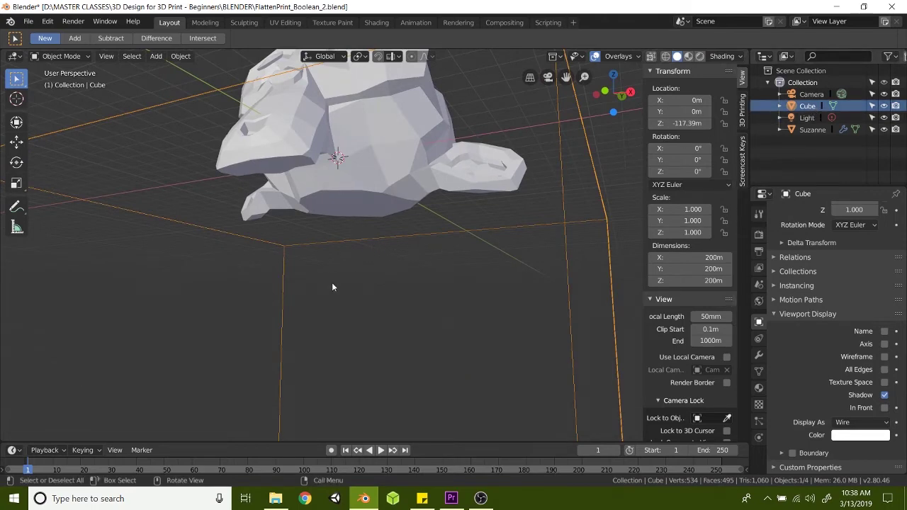
# Step: Lower the Cube along Z to -118.1 m, then orbit to inspect Suzanne's flattened base
pyautogui.press('g')
pyautogui.press('z')
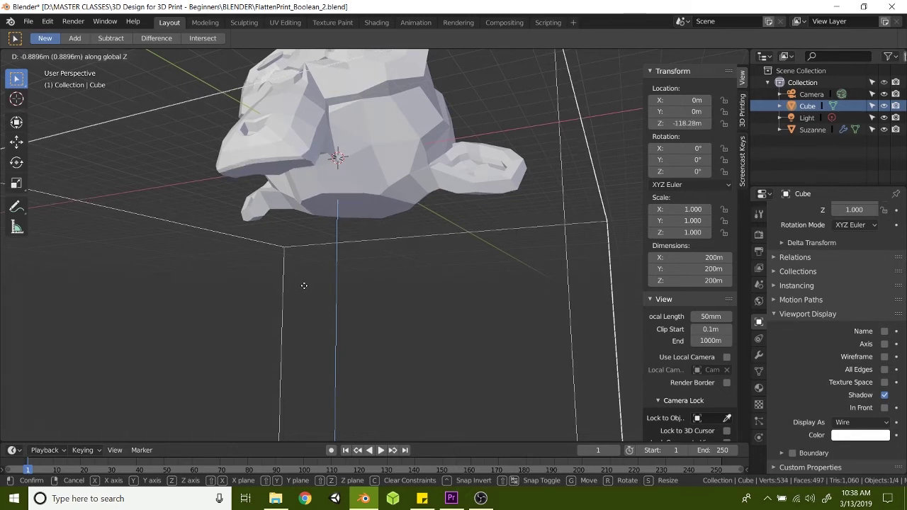
pyautogui.click(304, 285)
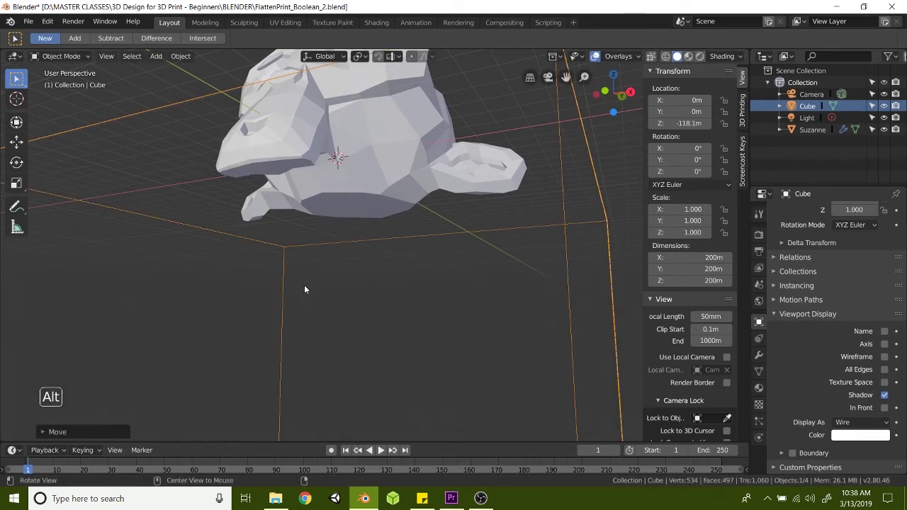
pyautogui.moveTo(305, 289); pyautogui.dragTo(288, 239, button='middle')
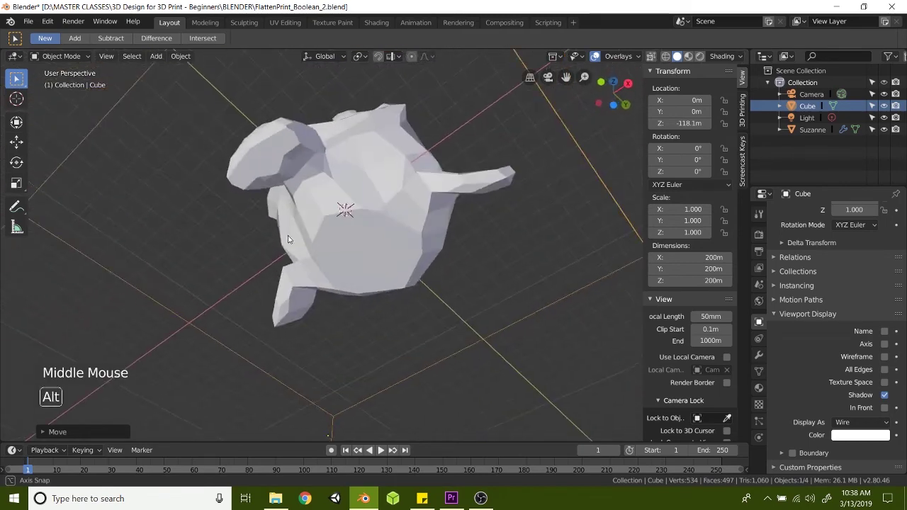
pyautogui.scroll(2, 287, 239)
pyautogui.moveTo(432, 217)
pyautogui.keyDown('alt'); pyautogui.keyDown('shift'); pyautogui.mouseDown(button='middle')
pyautogui.moveTo(369, 229)
pyautogui.moveTo(402, 239)
pyautogui.moveTo(425, 289)
pyautogui.moveTo(404, 197)
pyautogui.moveTo(426, 220)
pyautogui.moveTo(427, 207)
pyautogui.mouseUp(button='middle'); pyautogui.keyUp('shift'); pyautogui.keyUp('alt')
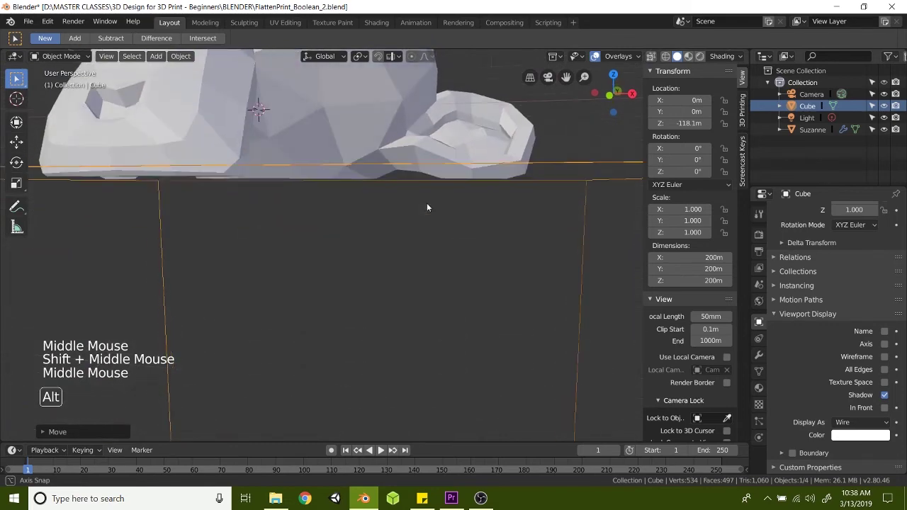
pyautogui.scroll(-3, 443, 198)
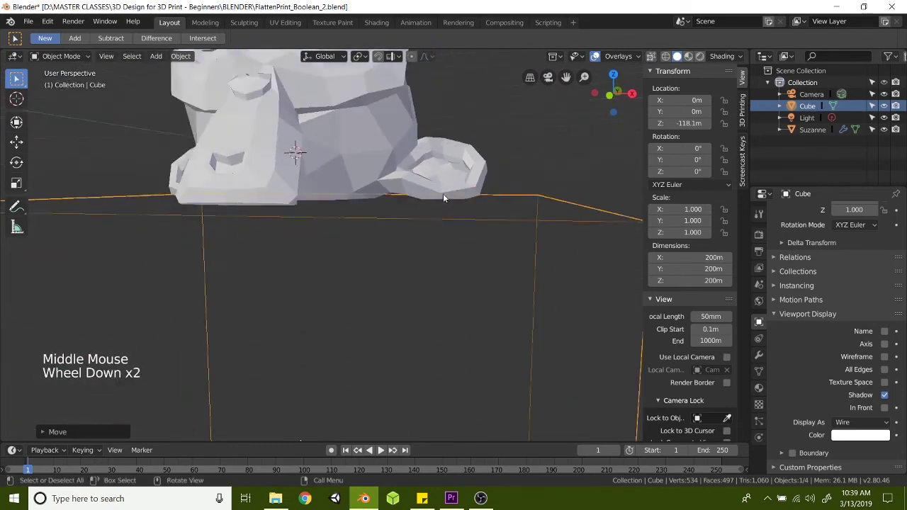
pyautogui.keyDown('alt'); pyautogui.moveTo(427, 243); pyautogui.dragTo(564, 321, button='middle'); pyautogui.keyUp('alt')
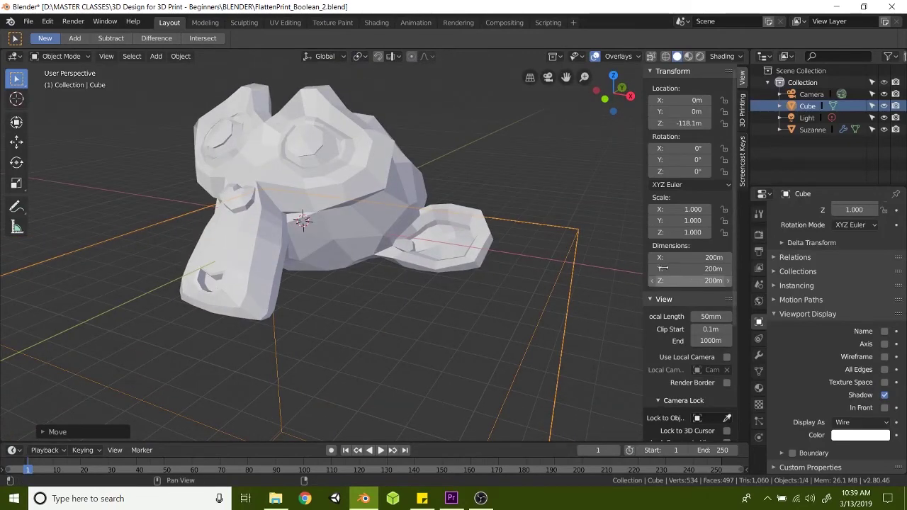
# Step: Apply Suzanne's Boolean modifier to make the base cut permanent
pyautogui.click(759, 354)
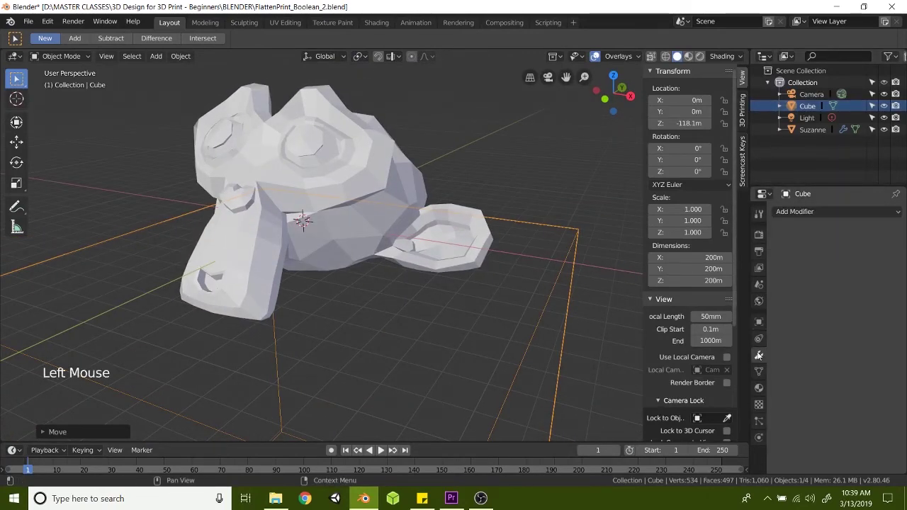
pyautogui.click(797, 212)
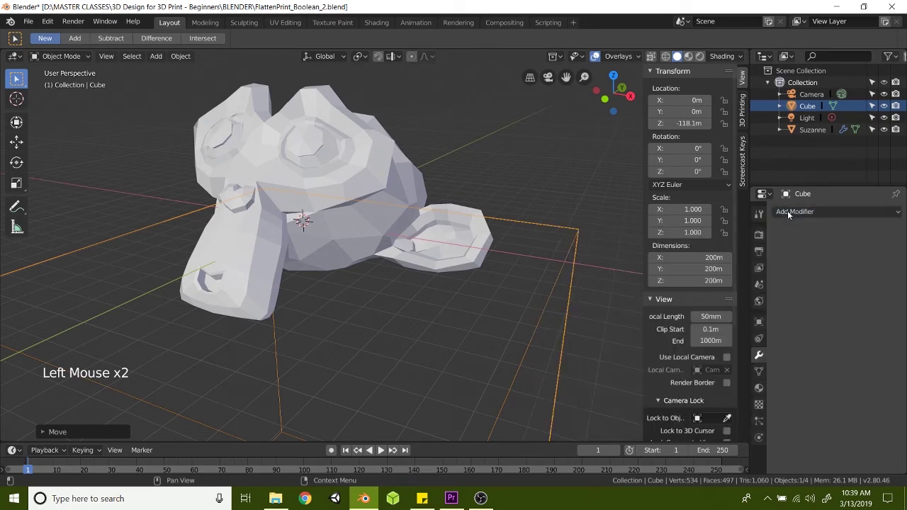
pyautogui.click(815, 131)
pyautogui.click(803, 246)
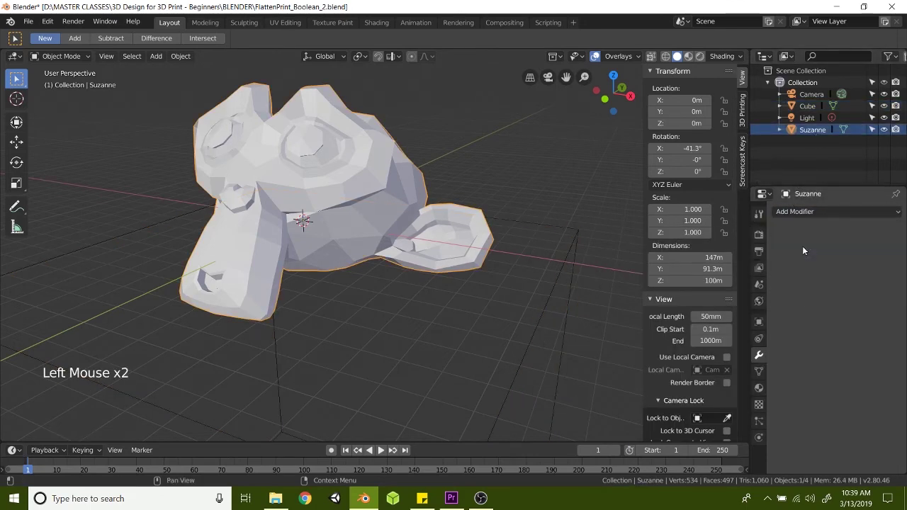
# Step: Delete the Cube from the scene via the outliner
pyautogui.click(808, 107)
pyautogui.rightClick(819, 106)
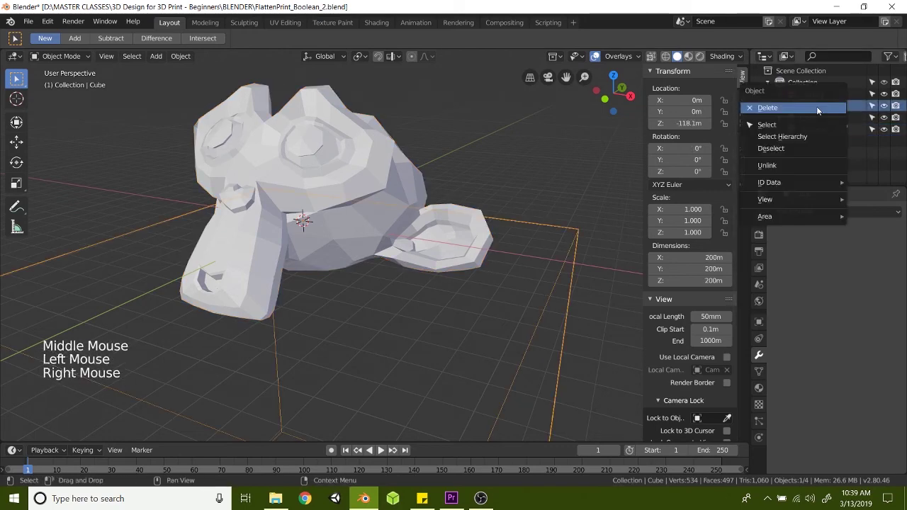
pyautogui.click(786, 110)
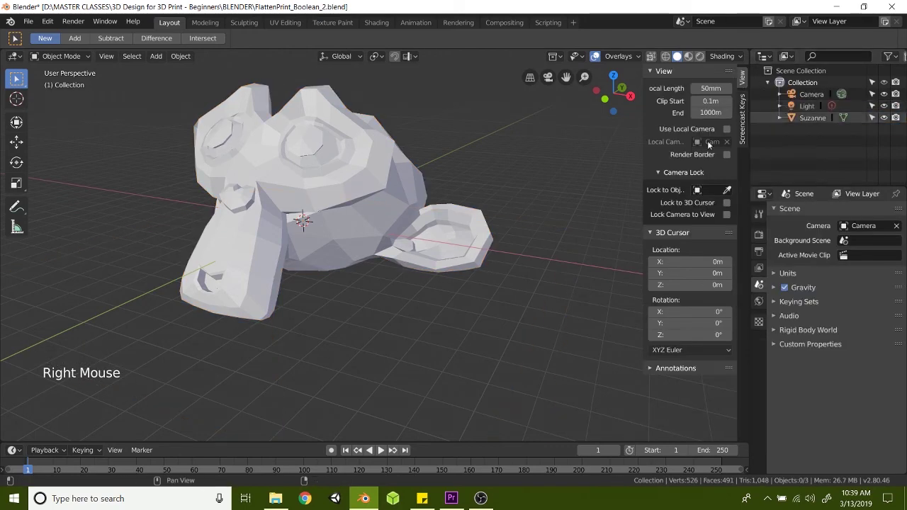